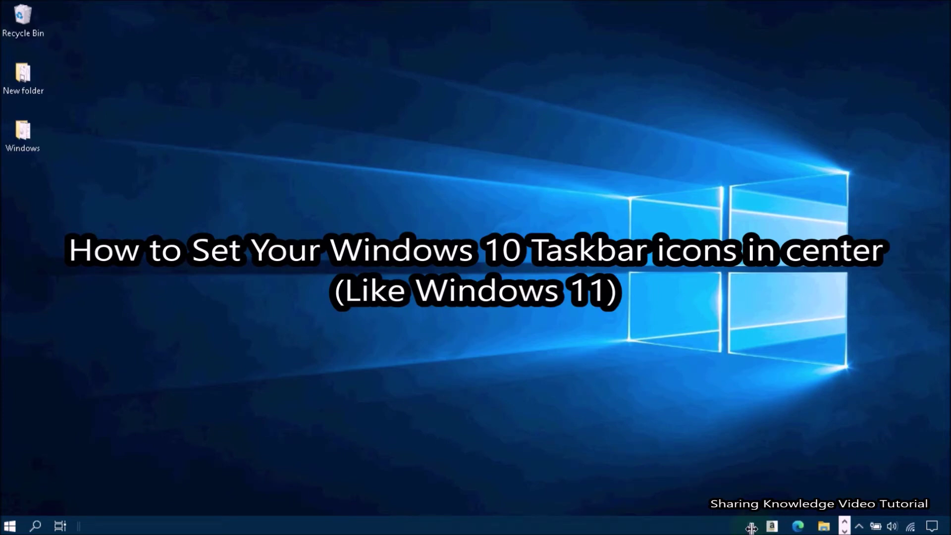
- Drag the pinned-icons group from beside the tray to the centre of the taskbar
left_click_drag(735, 526, 386, 523)
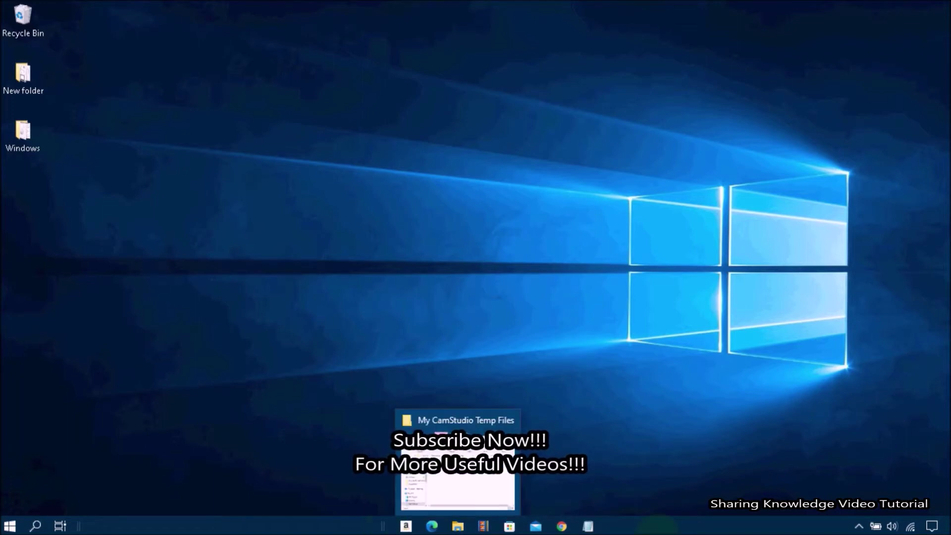
- Toggle 'Lock the taskbar' on and then off again, leaving the taskbar unlocked
right_click(691, 527)
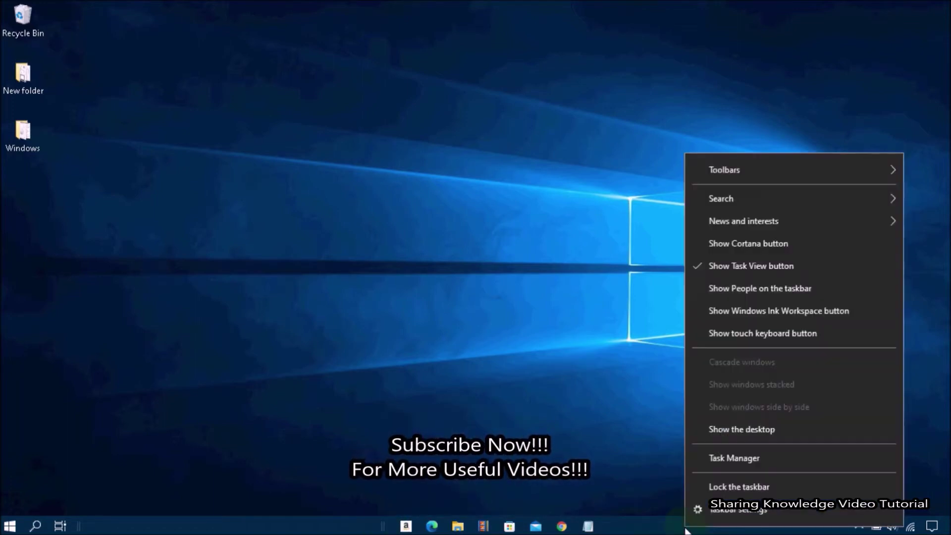
left_click(717, 481)
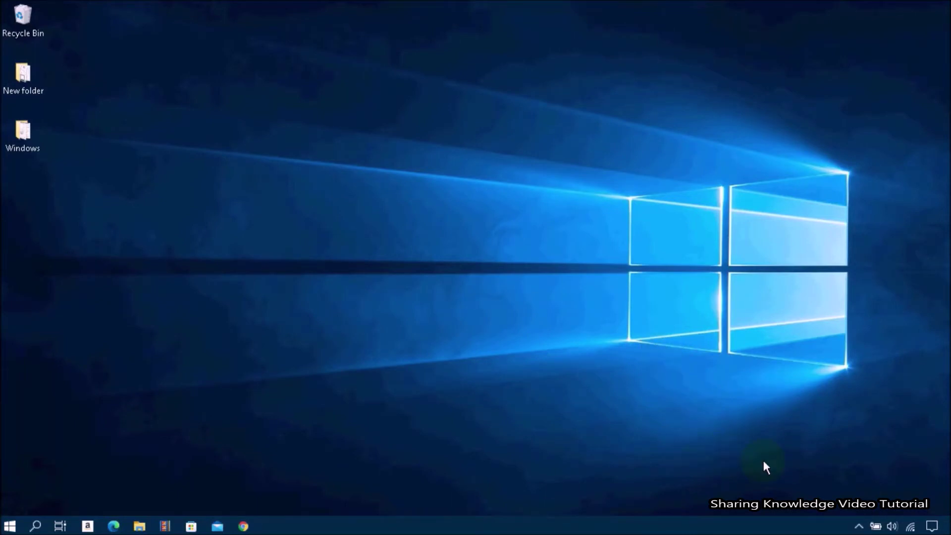
right_click(798, 528)
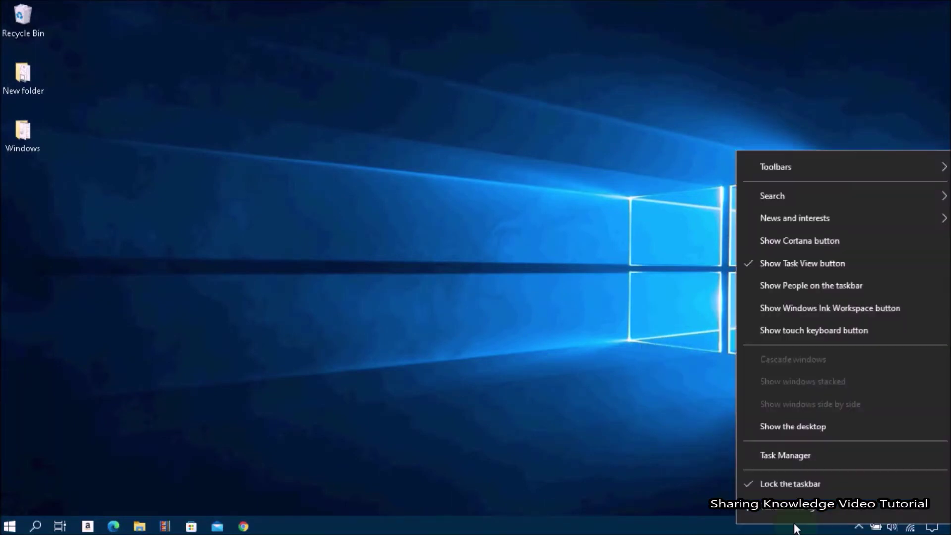
left_click(787, 488)
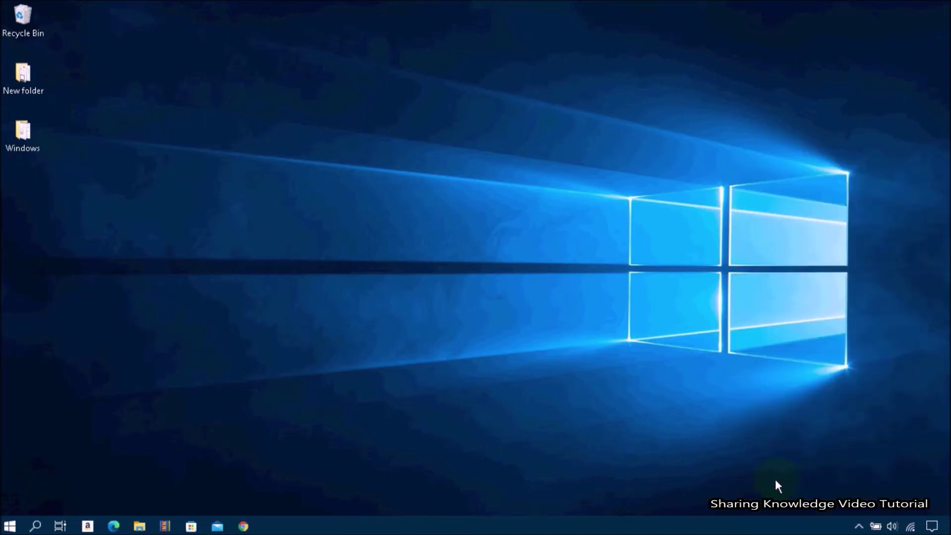
- Enable Links under the taskbar's Toolbars menu
right_click(815, 530)
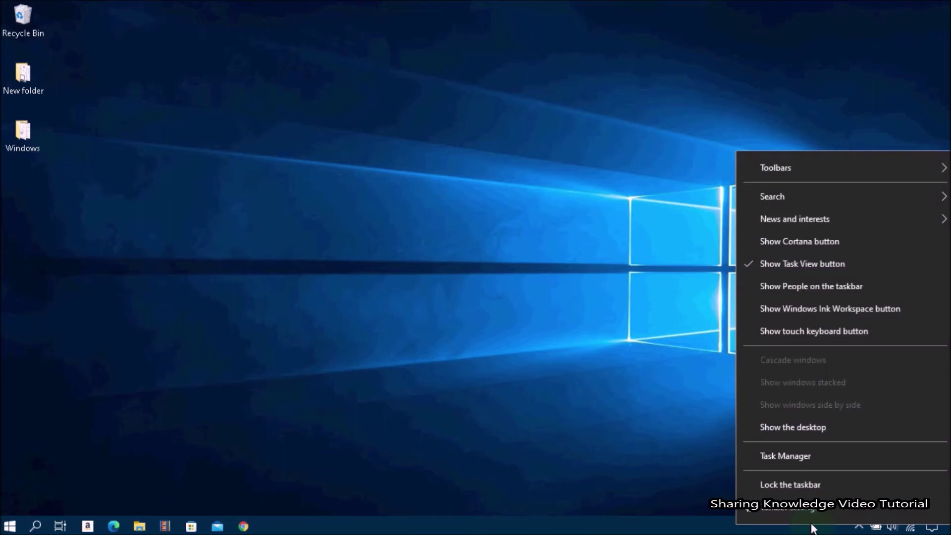
mouse_move(776, 167)
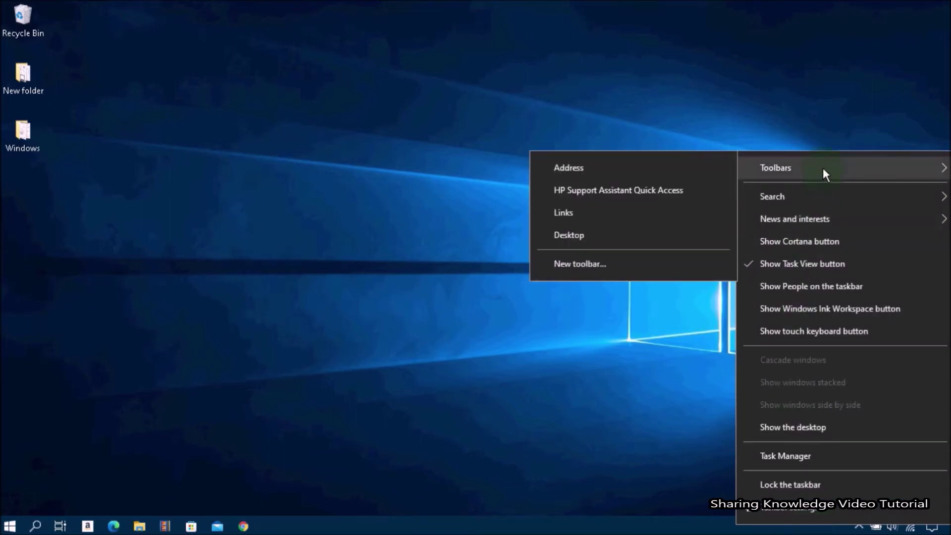
left_click(565, 211)
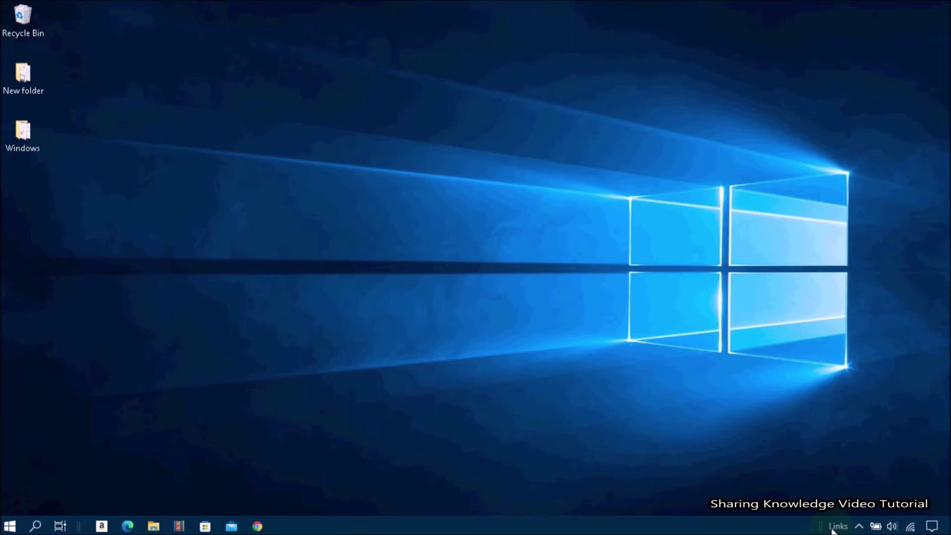
- Turn off Show Text and Show title on the Links toolbar
right_click(832, 530)
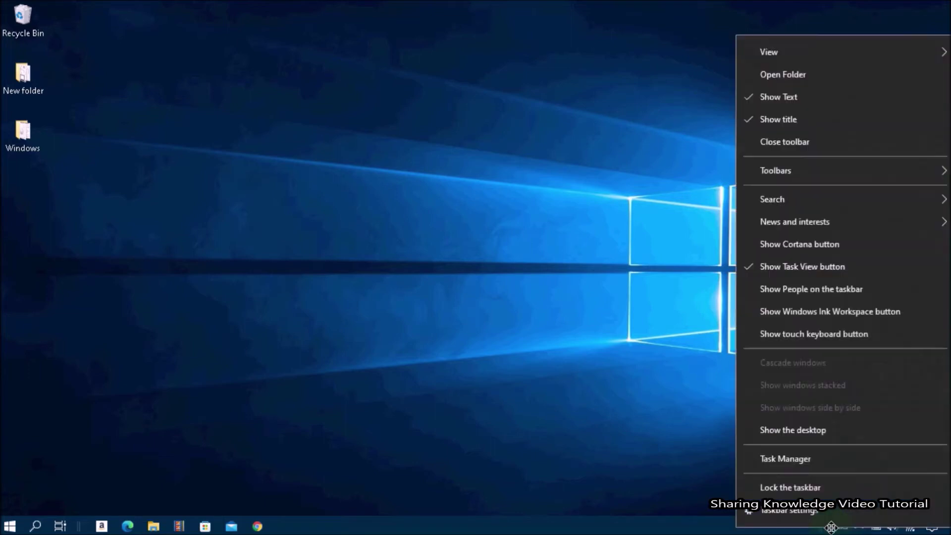
left_click(780, 98)
right_click(839, 528)
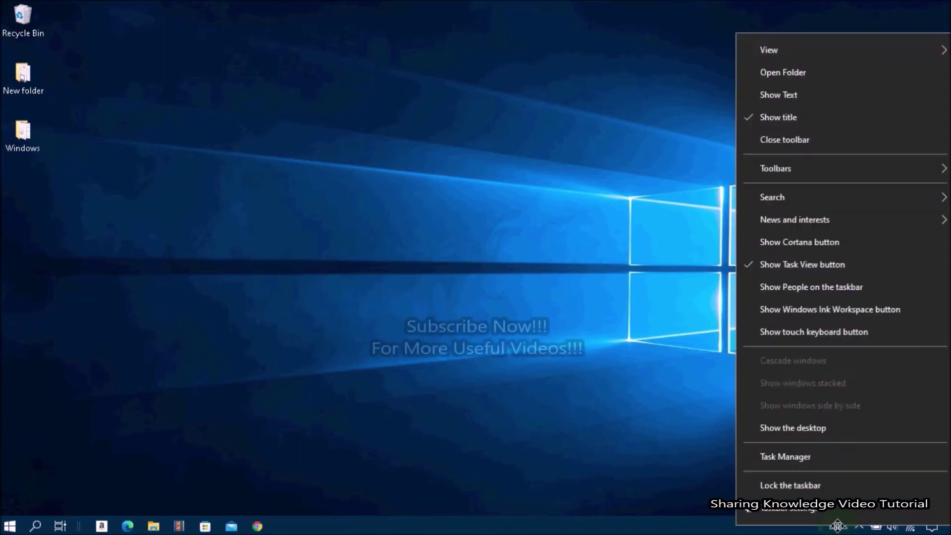
left_click(774, 119)
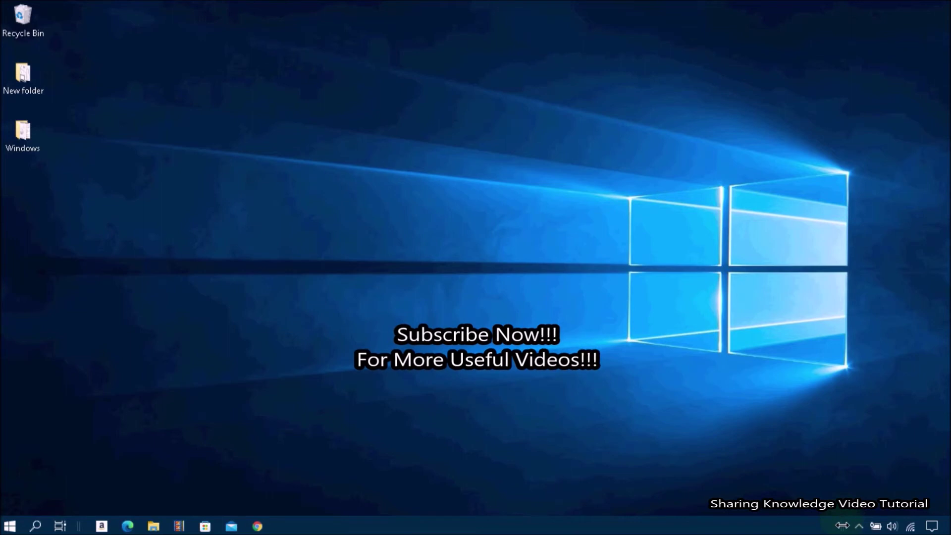
- Drag the blank Links toolbar to the far left and the pinned icons to the centre
left_click_drag(790, 526, 214, 529)
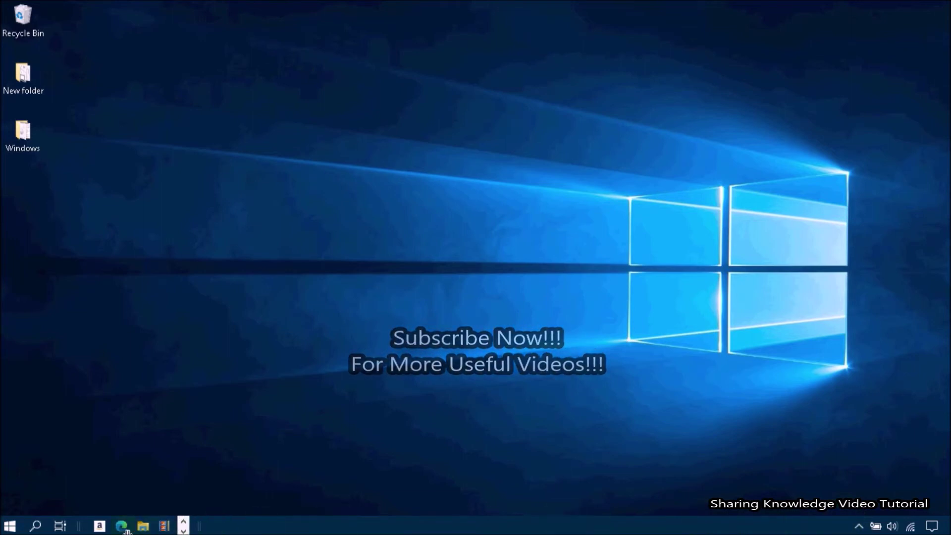
left_click_drag(214, 528, 82, 529)
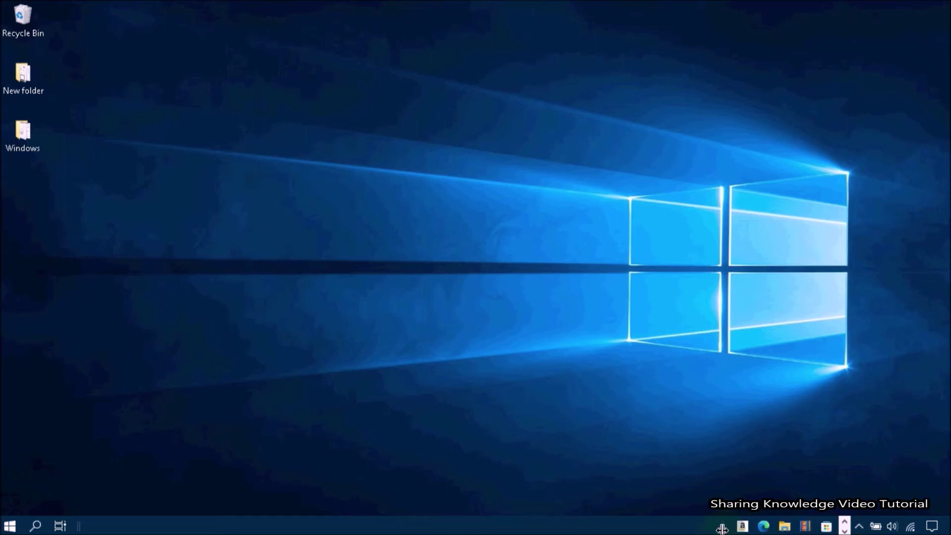
left_click_drag(721, 528, 370, 529)
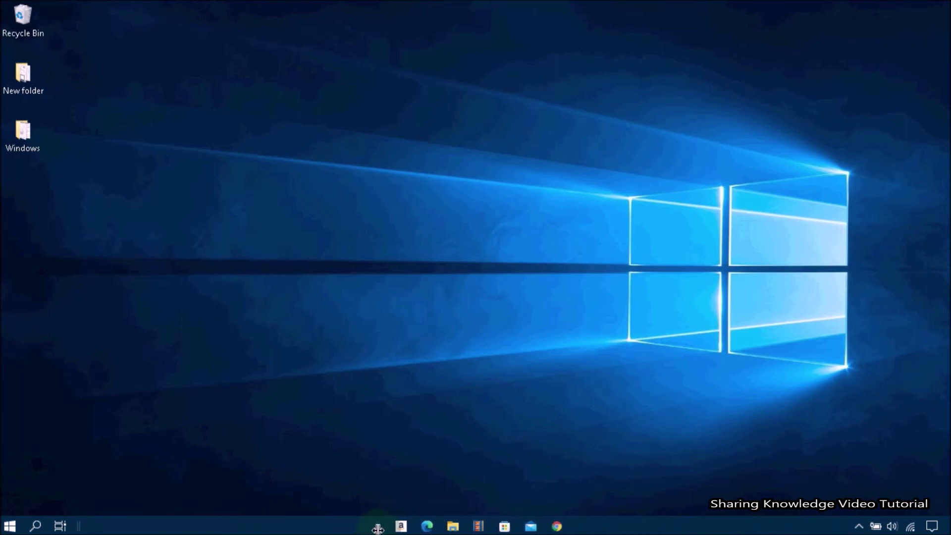
- Turn on 'Lock the taskbar' so the grips disappear and the icons stay centred
right_click(630, 520)
left_click(687, 477)
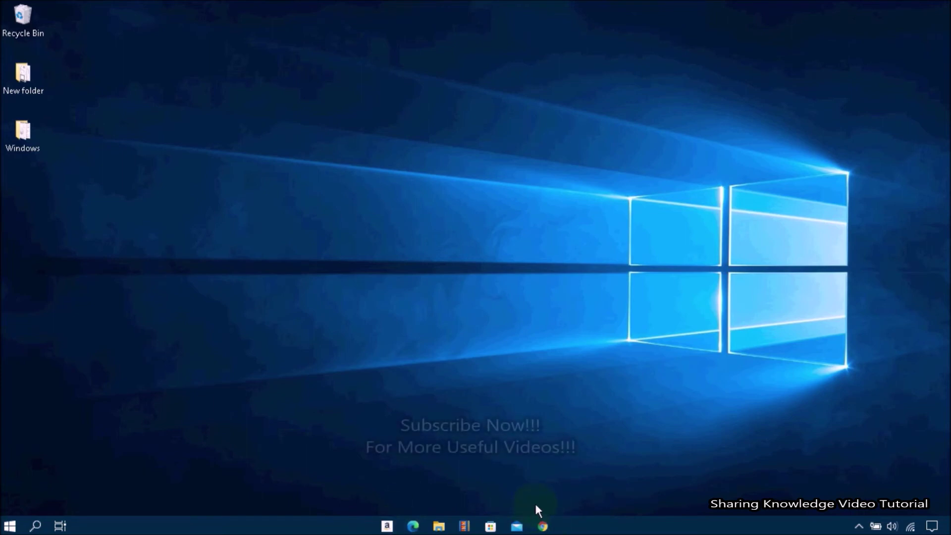
- Uncheck Links under Toolbars to take the Links toolbar off the taskbar
right_click(699, 528)
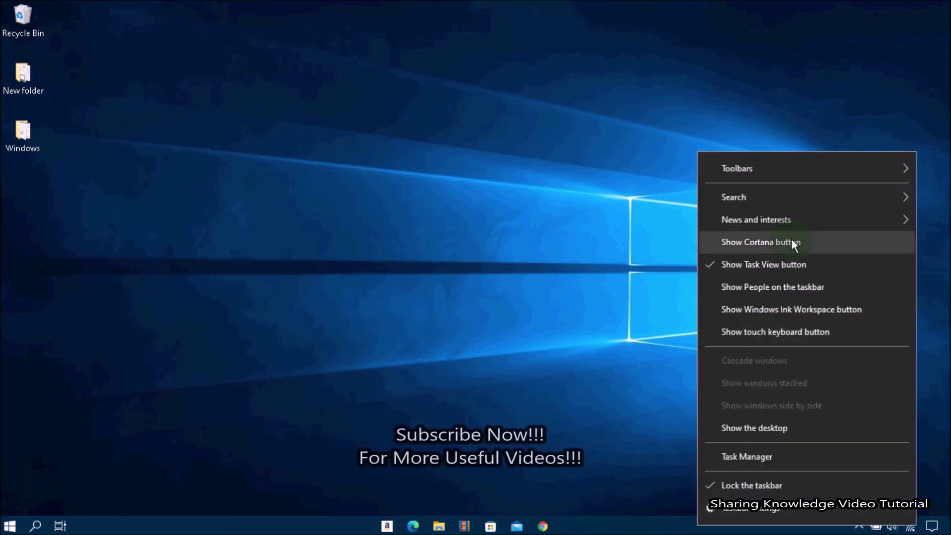
mouse_move(773, 169)
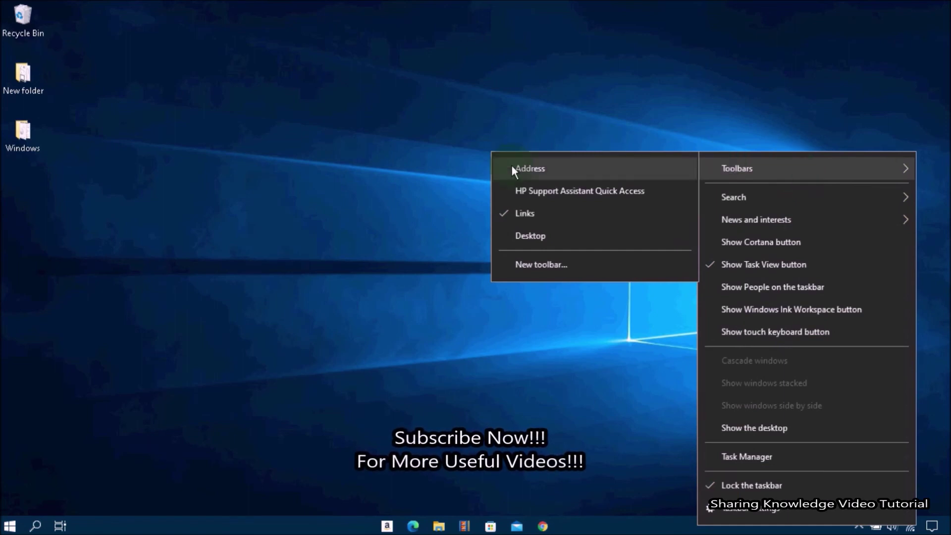
left_click(523, 213)
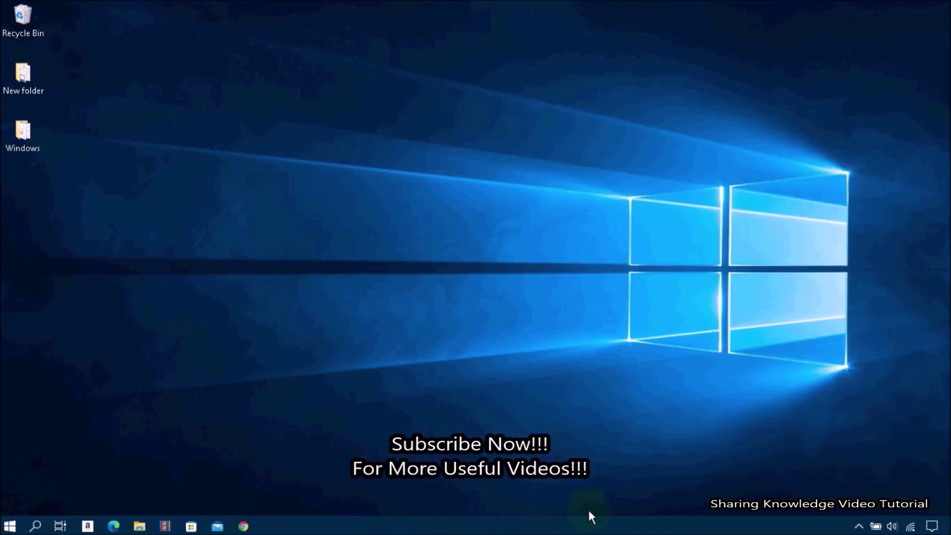
right_click(799, 529)
- Re-add the Links toolbar and turn off its Show Text and Show title
left_click(799, 529)
right_click(818, 529)
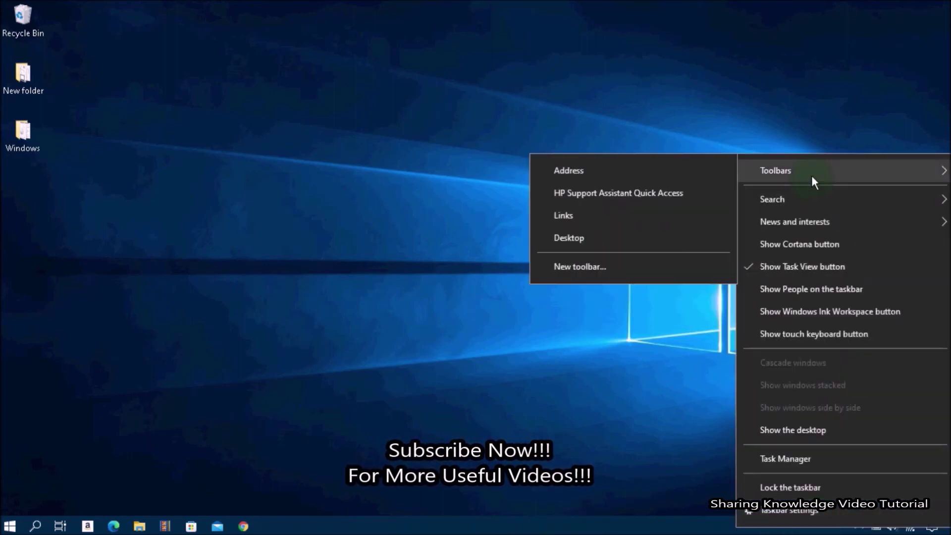
left_click(562, 215)
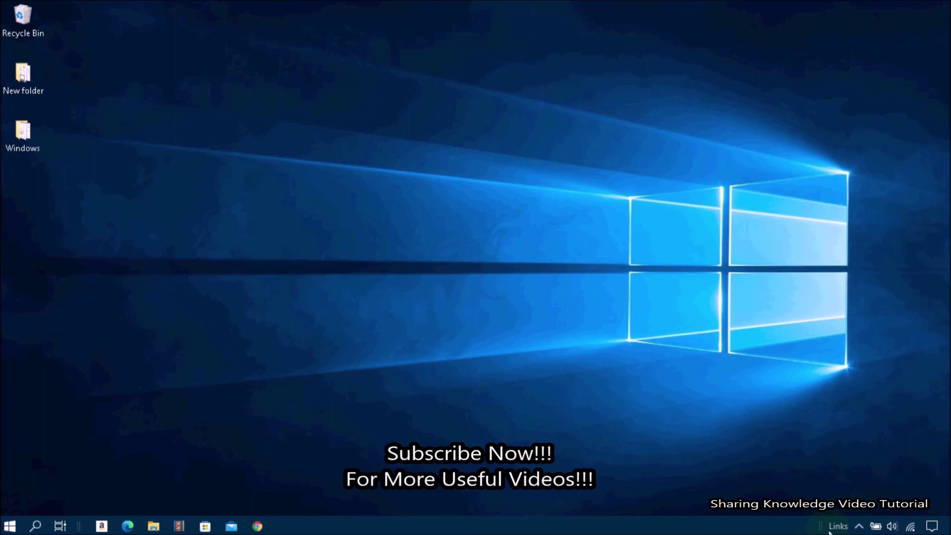
right_click(831, 530)
left_click(862, 323)
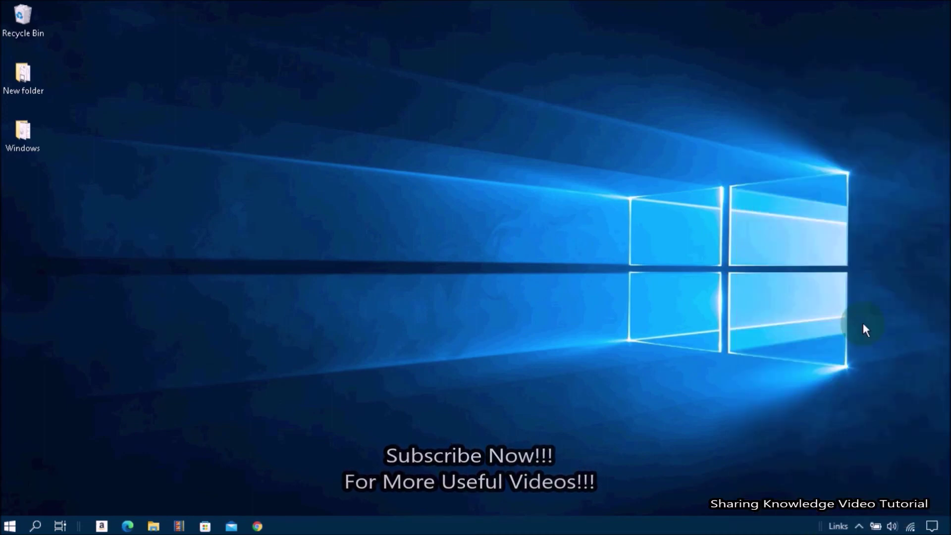
right_click(845, 529)
left_click(791, 106)
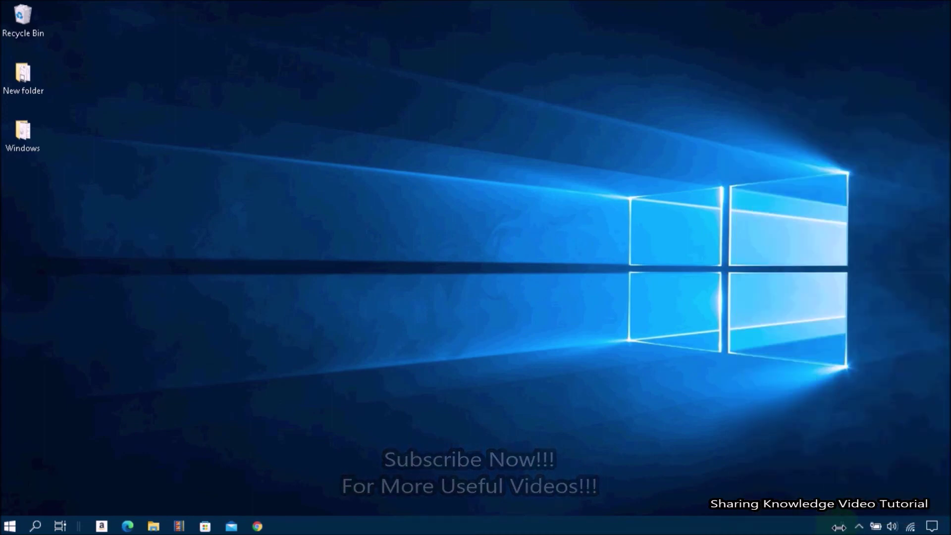
- Drag the blank toolbar to the far left and the pinned icons to the taskbar centre
left_click_drag(459, 518, 77, 530)
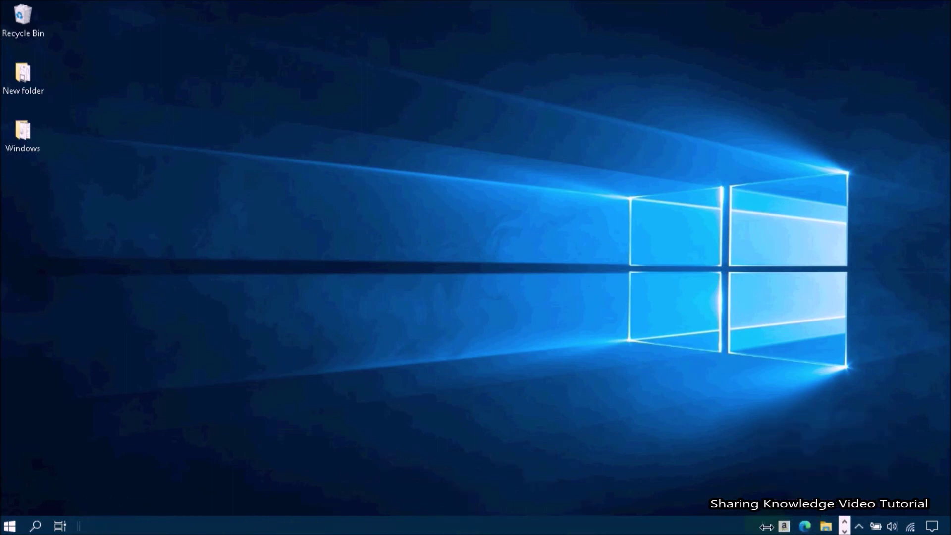
left_click_drag(766, 526, 388, 518)
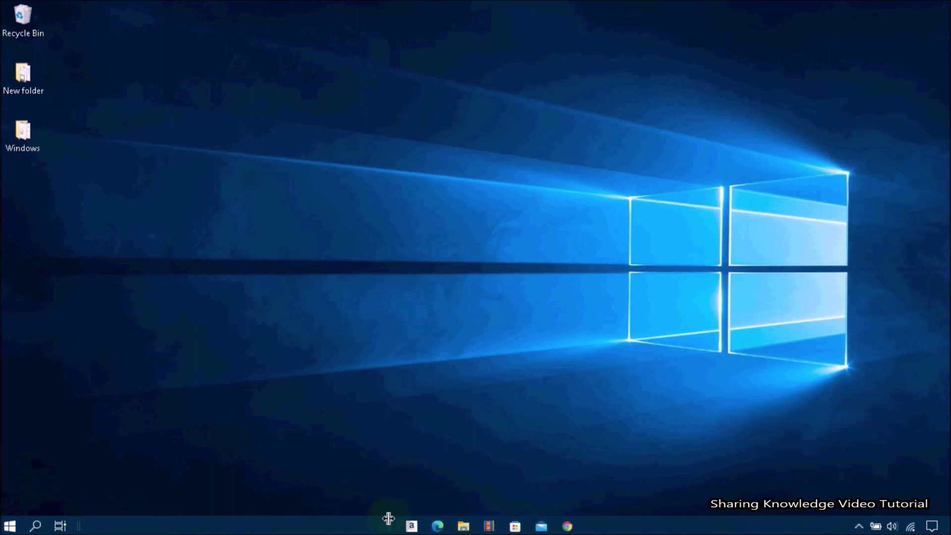
right_click(665, 513)
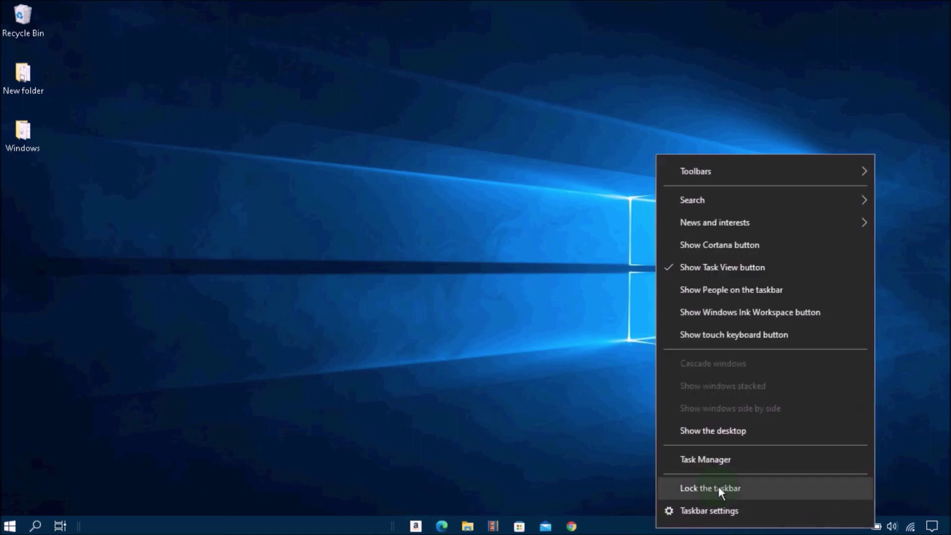